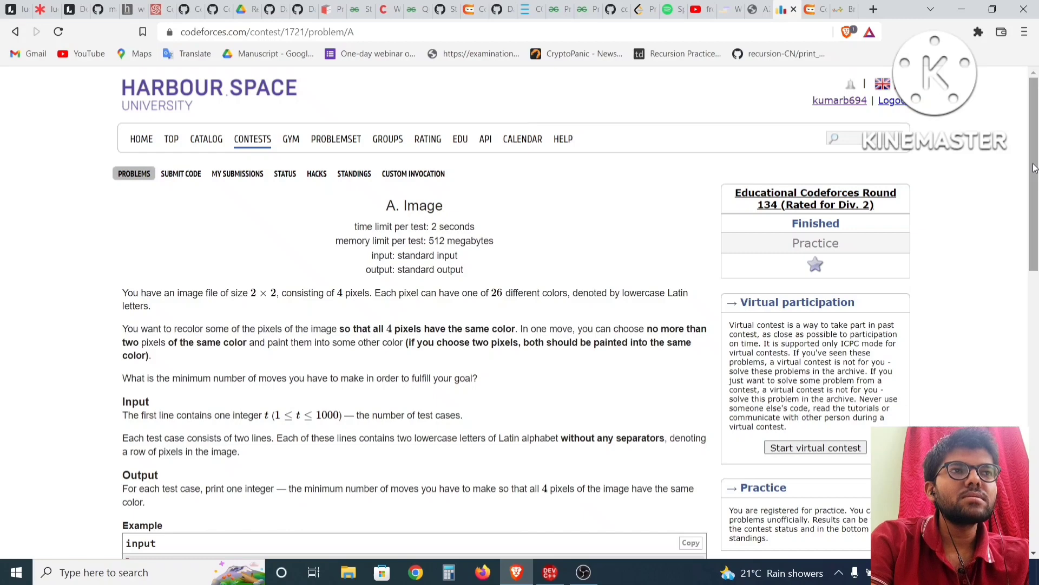
drag(1034, 168, 1036, 245)
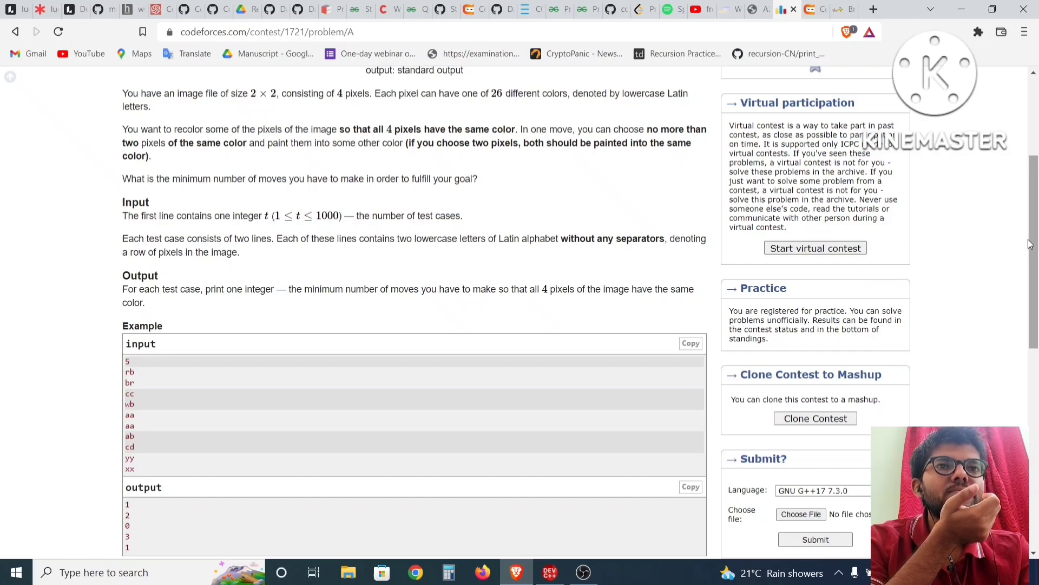
drag(1037, 246, 1037, 341)
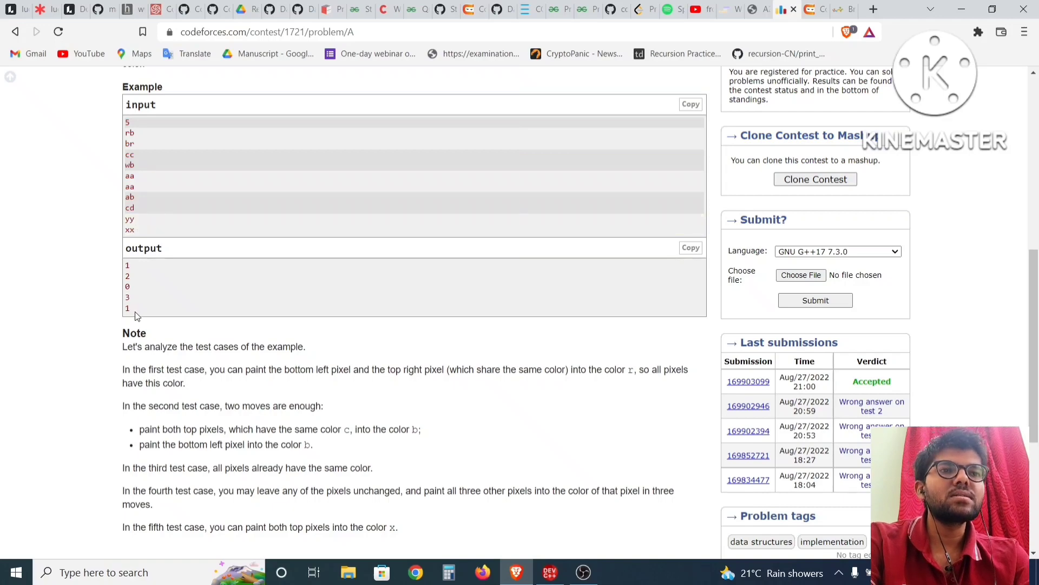
Switch to Dev-C++ showing 1721A c.cpp and place the cursor at the b!=c check on line 21
click(557, 577)
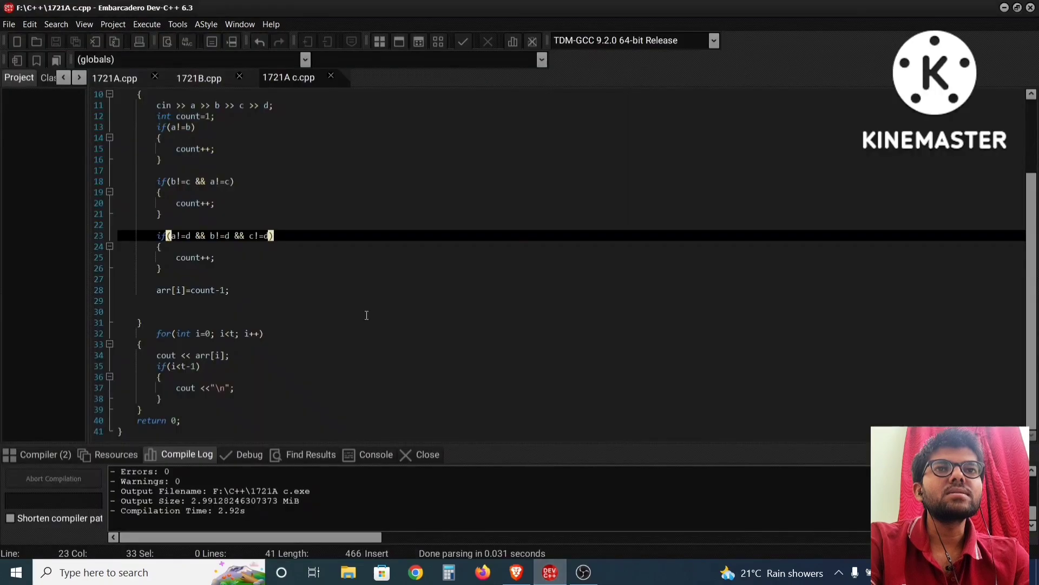
scroll(351, 300, up, 3)
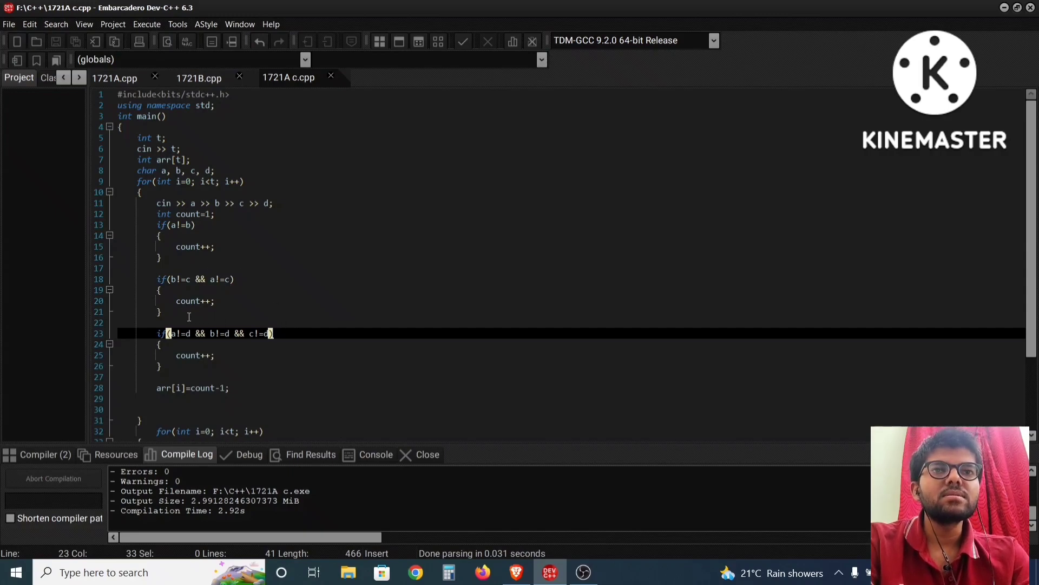
click(188, 317)
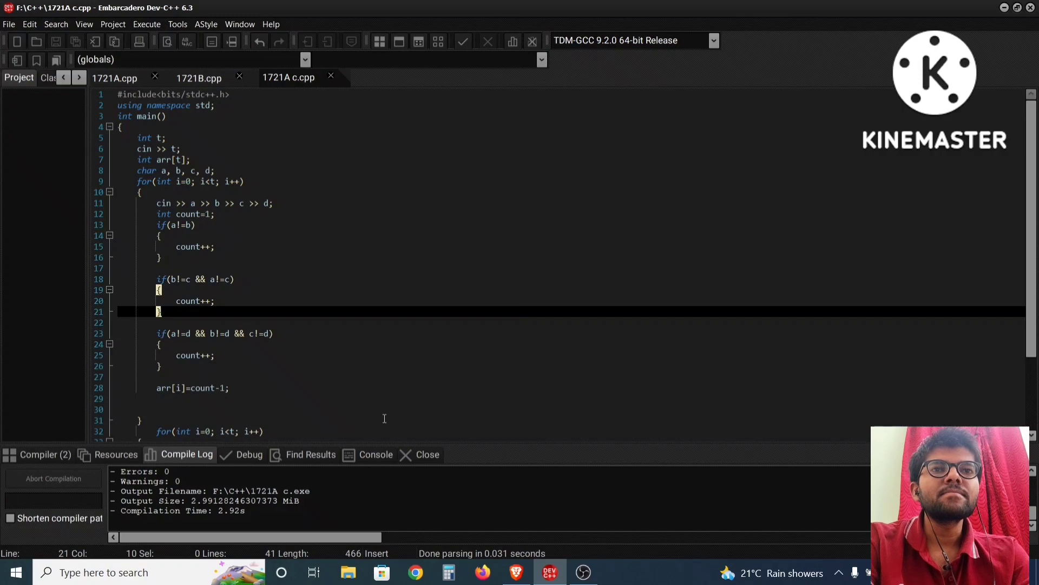
scroll(297, 400, down, 3)
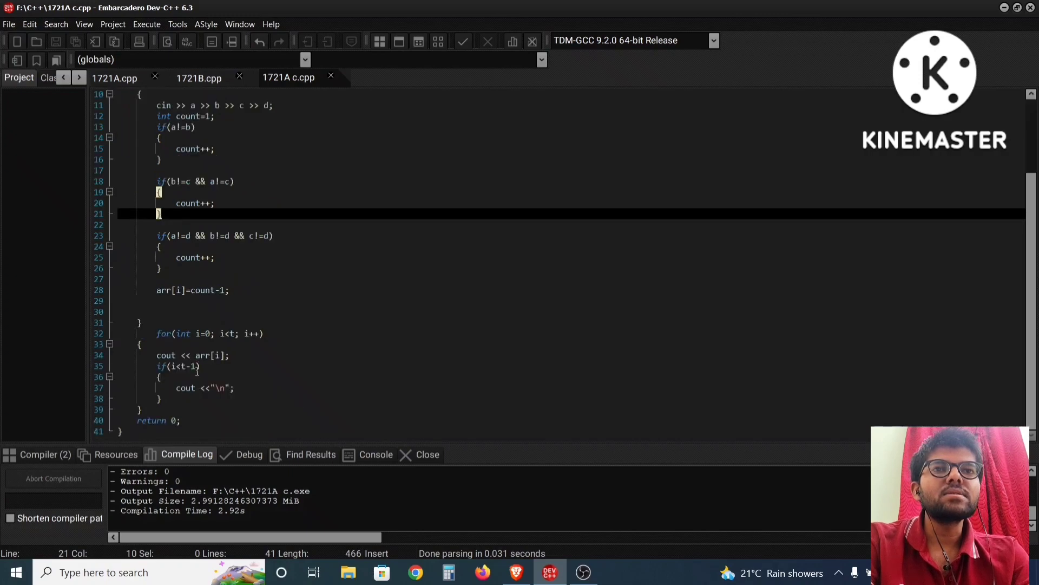